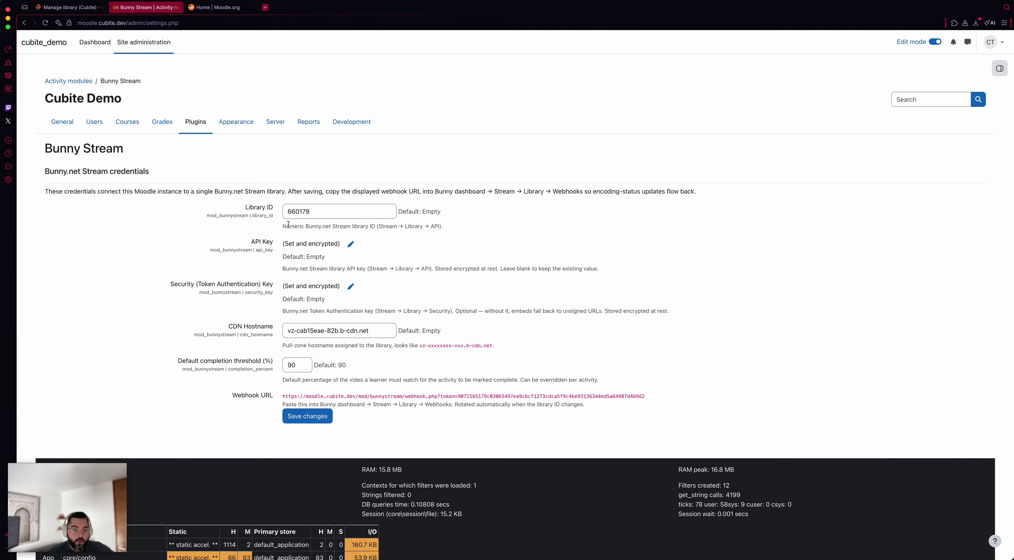
# Step: Switch to the Bunny dashboard to locate the library's API key, and return to Moodle's Bunny Stream settings
pyautogui.click(69, 7)
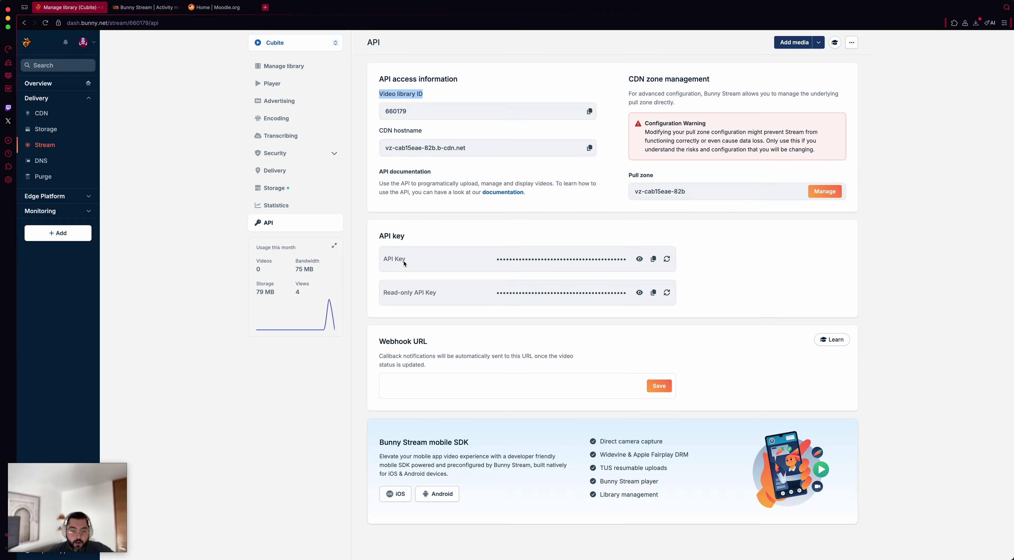
pyautogui.moveTo(381, 259); pyautogui.dragTo(415, 259)
pyautogui.click(435, 264)
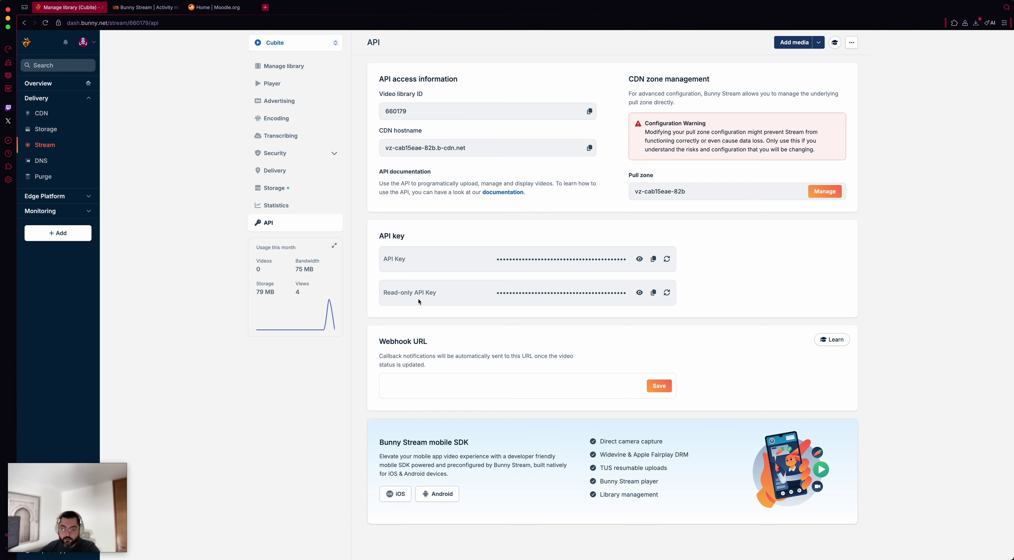
pyautogui.click(145, 8)
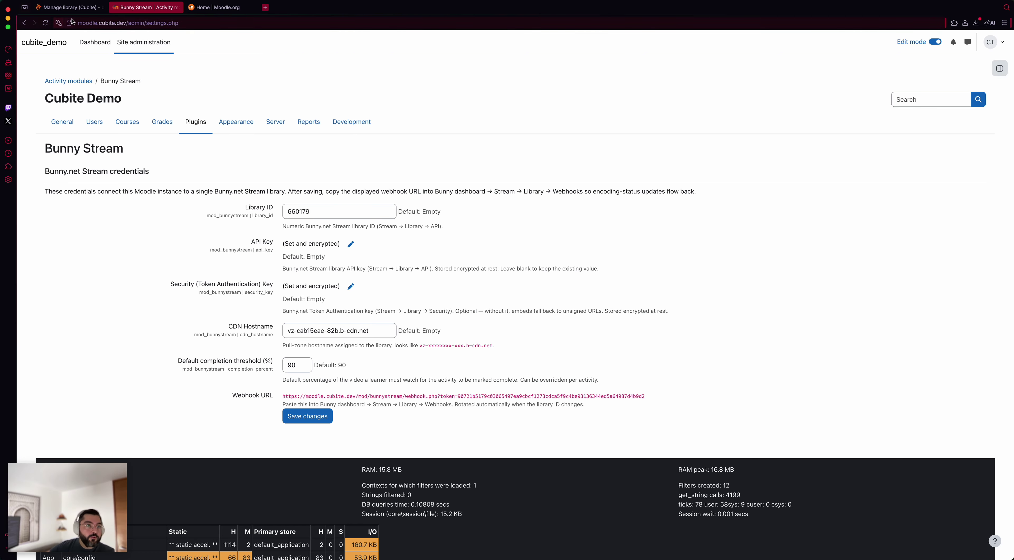
# Step: Locate the token authentication key in the Bunny library's general security settings, and return to Moodle's Bunny Stream settings
pyautogui.click(69, 7)
pyautogui.click(275, 153)
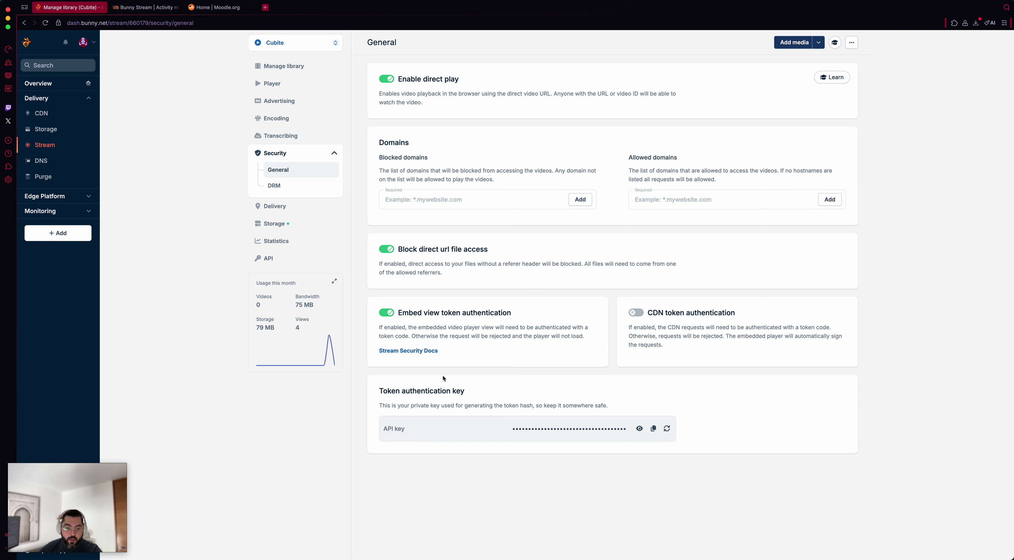
pyautogui.click(146, 7)
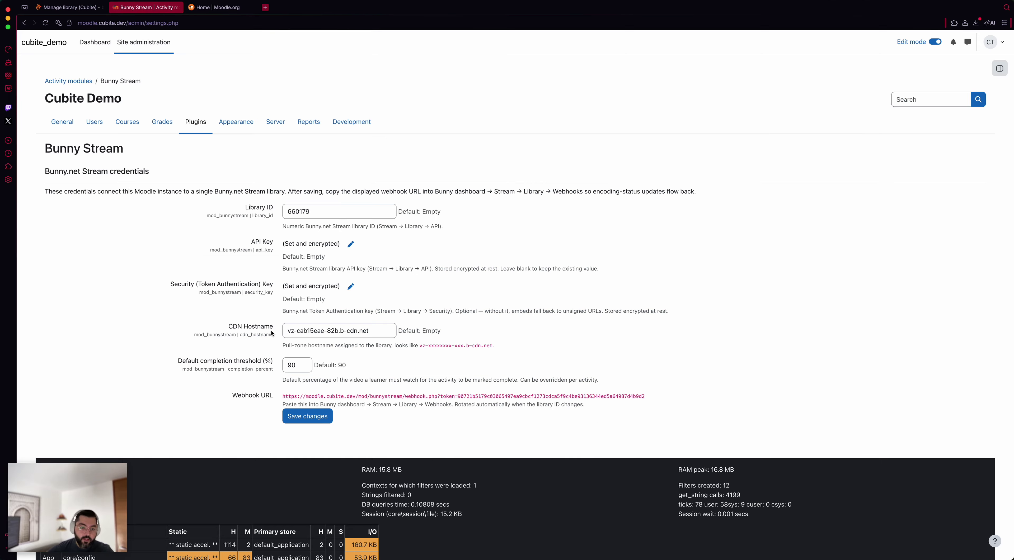
# Step: Return to the Bunny dashboard and locate the CDN hostname in the Cubite library's API access information
pyautogui.hotkey('ctrl', 'shift', 'Tab')
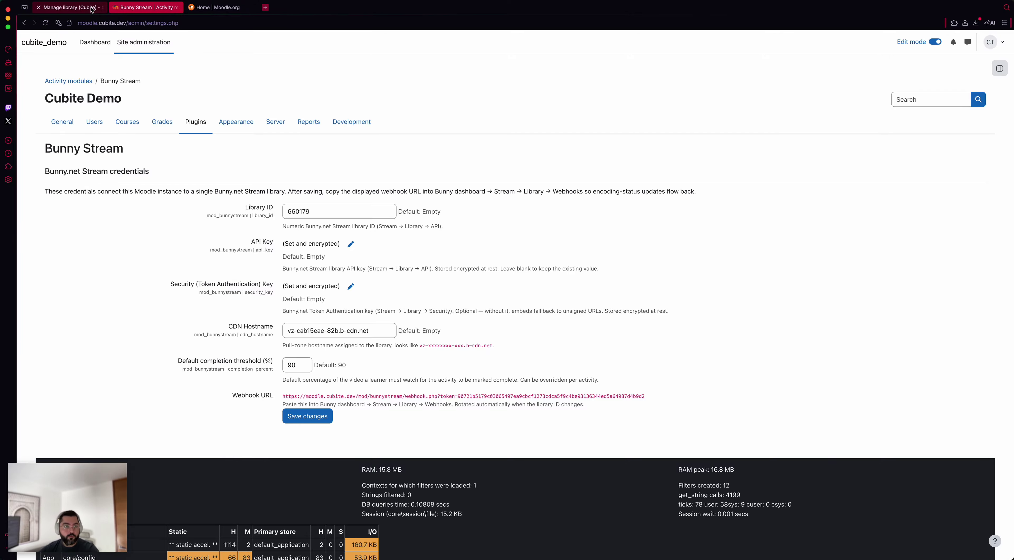
pyautogui.click(275, 222)
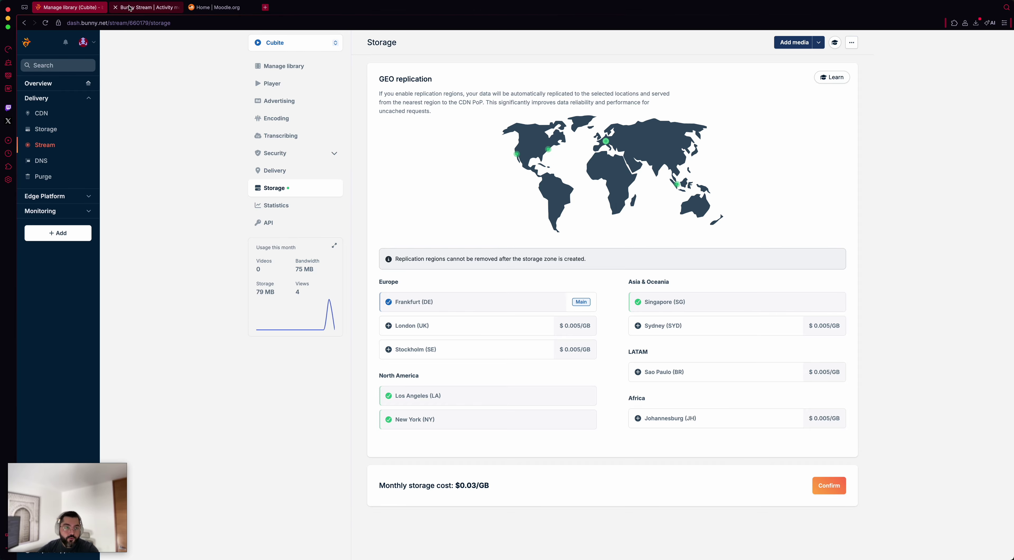
pyautogui.click(139, 8)
pyautogui.click(70, 8)
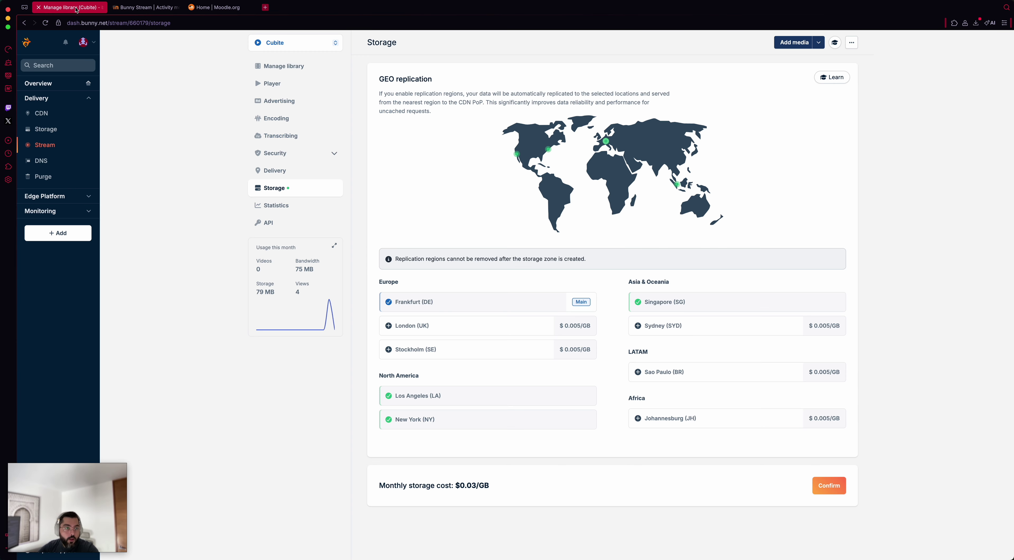
pyautogui.click(272, 223)
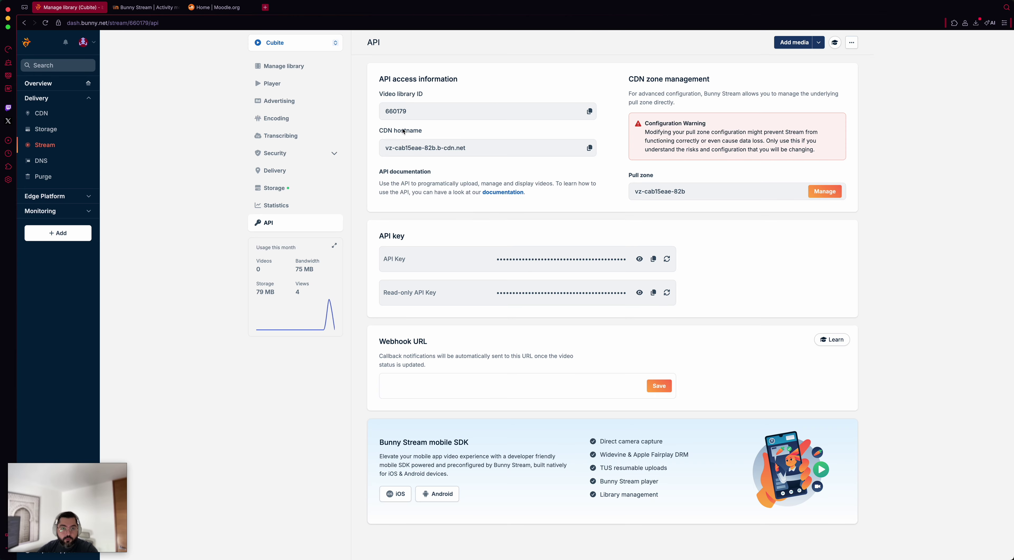
# Step: Copy the webhook URL with its token from Moodle's Bunny Stream settings and save it as the Bunny library's webhook URL
pyautogui.hotkey('ctrl', 'Tab')
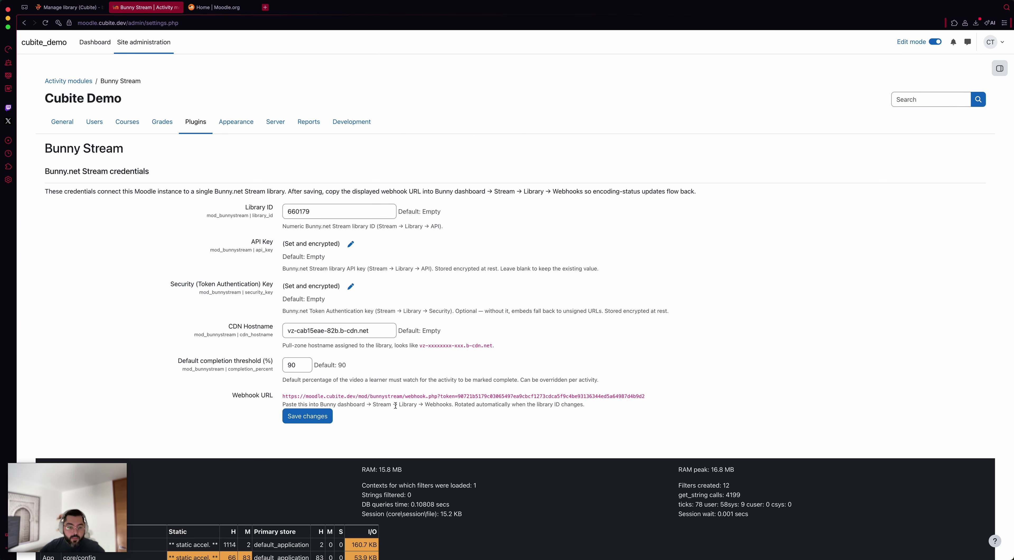
pyautogui.moveTo(649, 396); pyautogui.dragTo(283, 396)
pyautogui.hotkey('ctrl', 'shift', 'Tab')
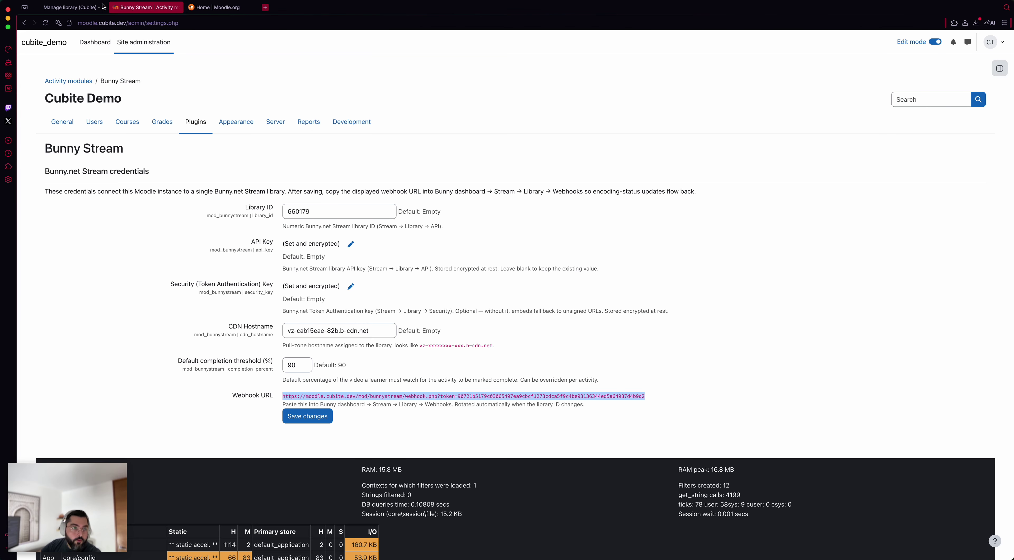
pyautogui.click(476, 400)
pyautogui.hotkey('ctrl', 'v')
pyautogui.click(661, 387)
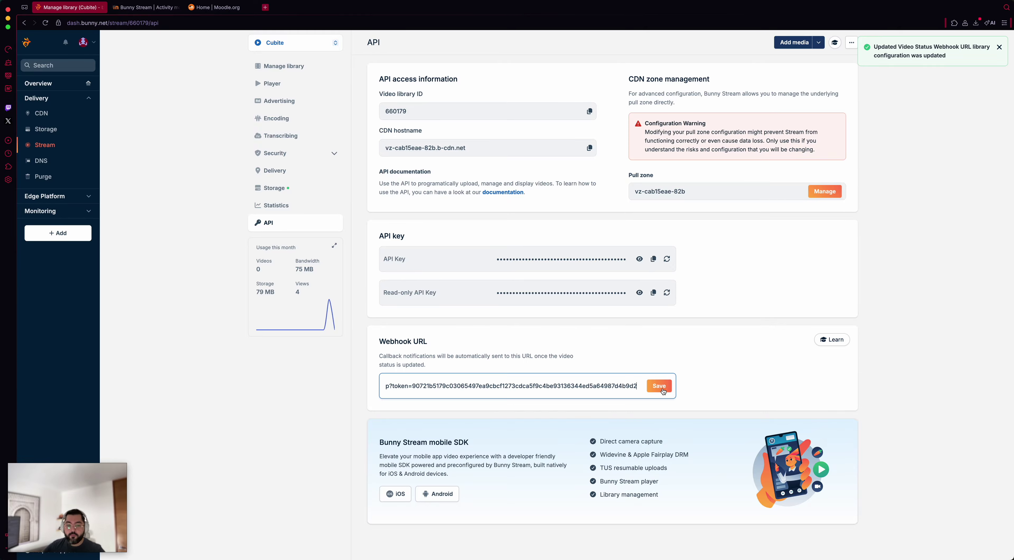
pyautogui.moveTo(616, 384); pyautogui.dragTo(366, 381)
pyautogui.click(477, 371)
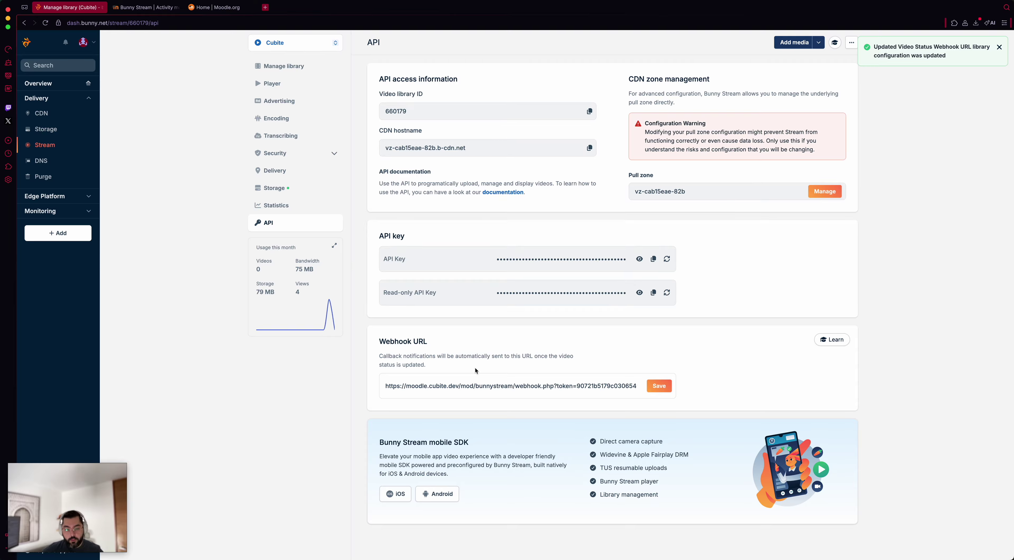
# Step: Switch to Moodle, dismiss the error dialog, and open the Introduction to Python Programming course from course management for editing
pyautogui.click(153, 7)
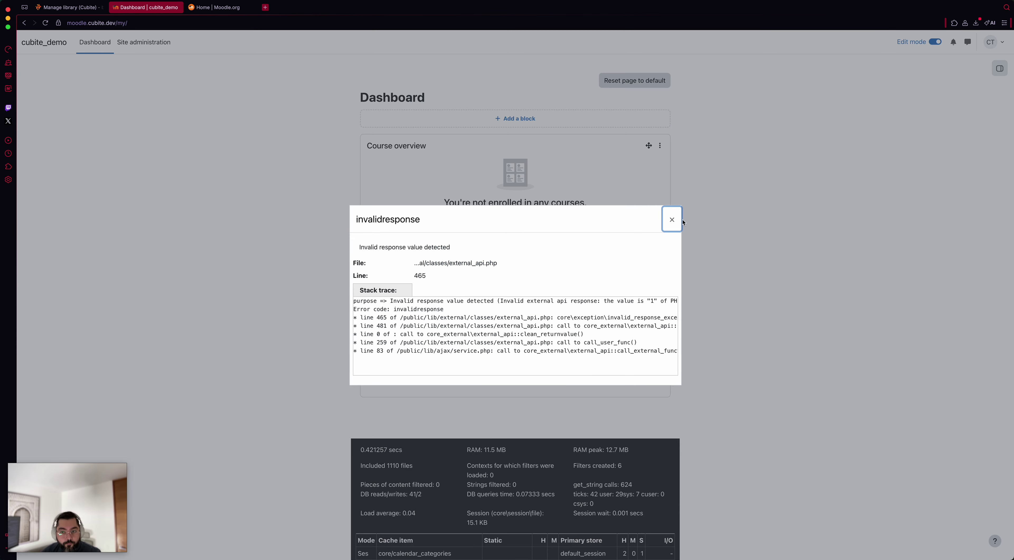
pyautogui.click(674, 221)
pyautogui.click(507, 239)
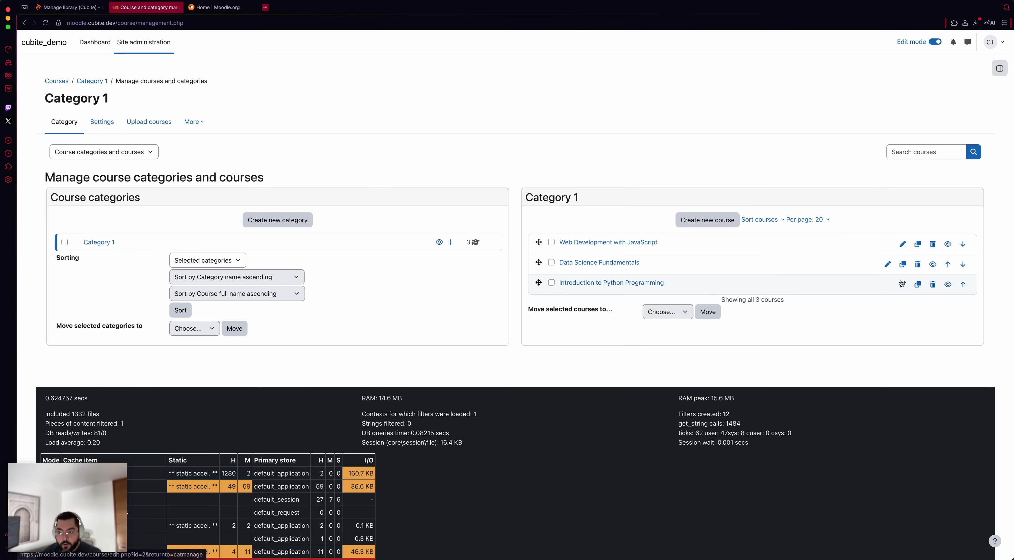
pyautogui.click(902, 285)
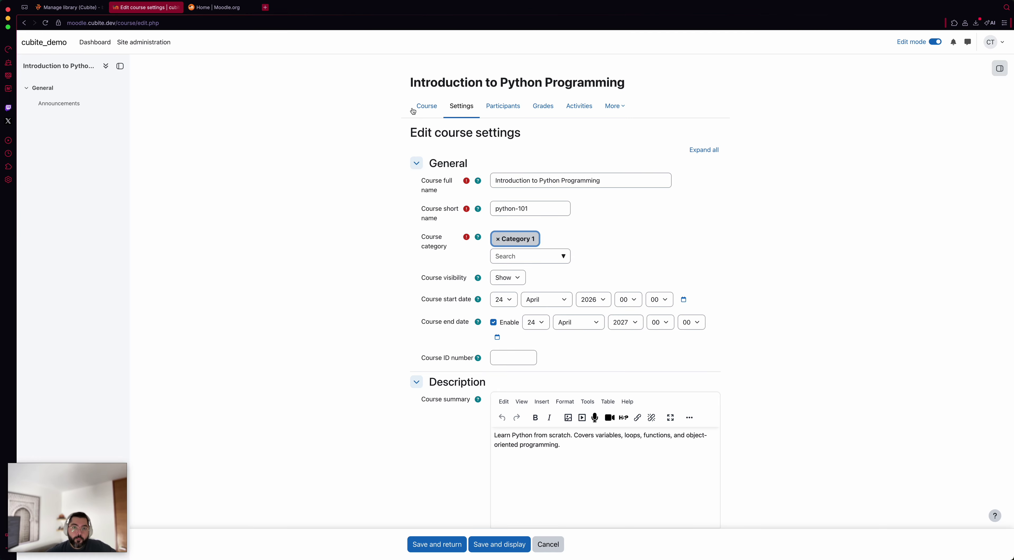
# Step: Open the course's General section and start adding a Bunny Stream activity below Announcements
pyautogui.click(59, 103)
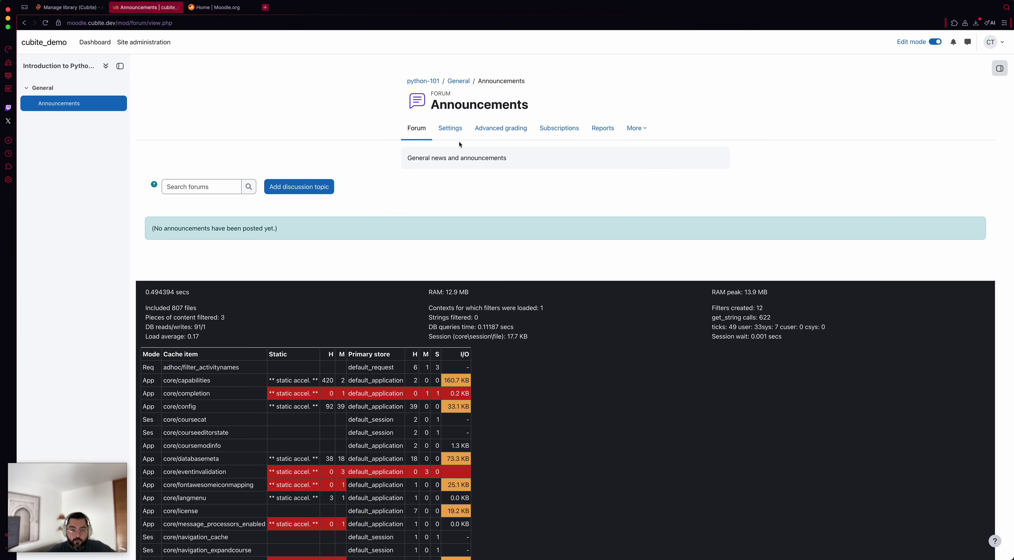
pyautogui.click(86, 91)
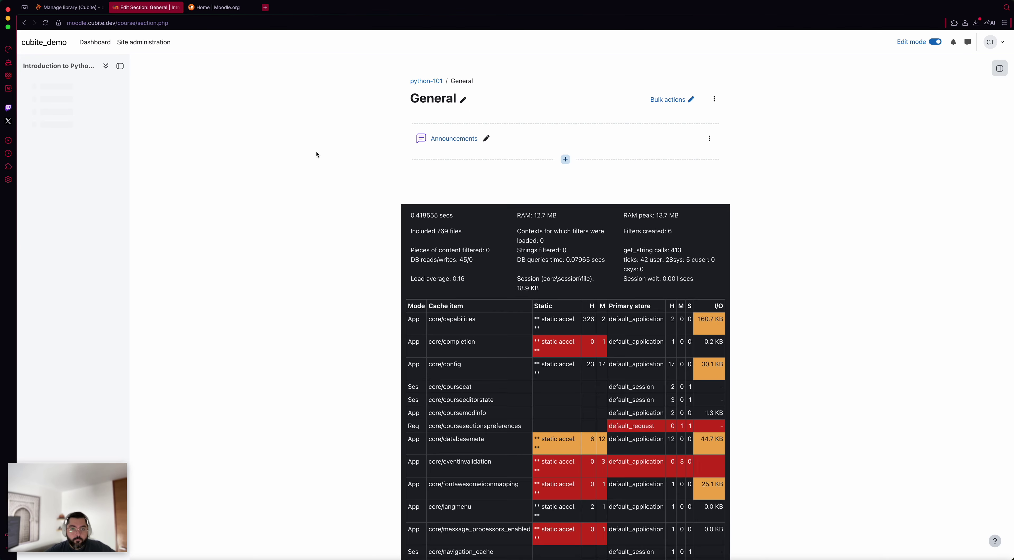
pyautogui.click(565, 165)
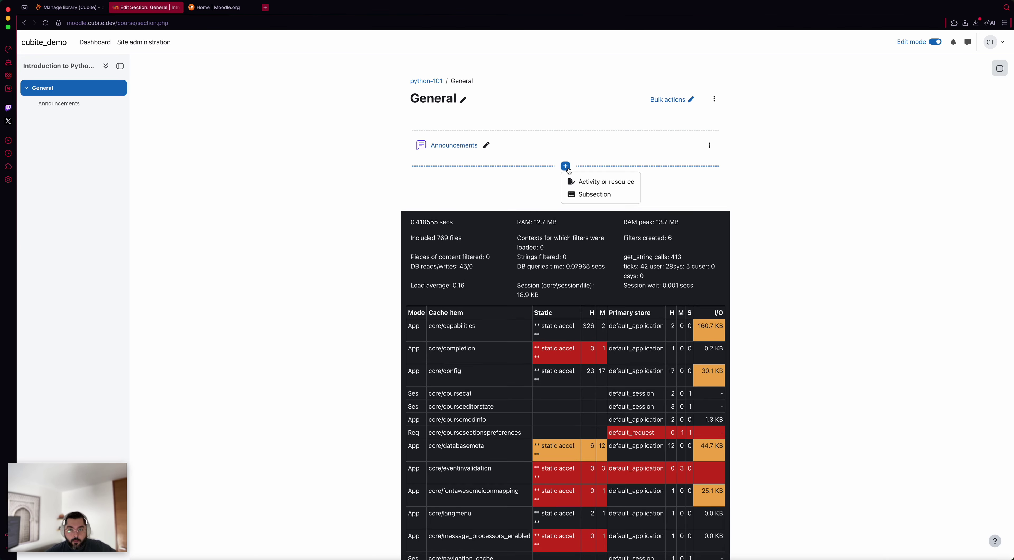
pyautogui.click(589, 181)
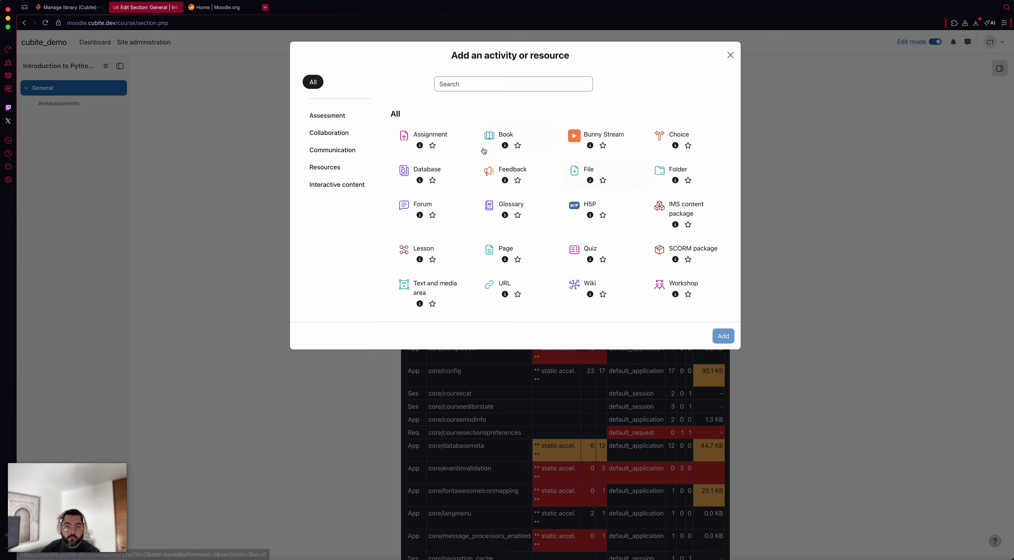
pyautogui.click(722, 336)
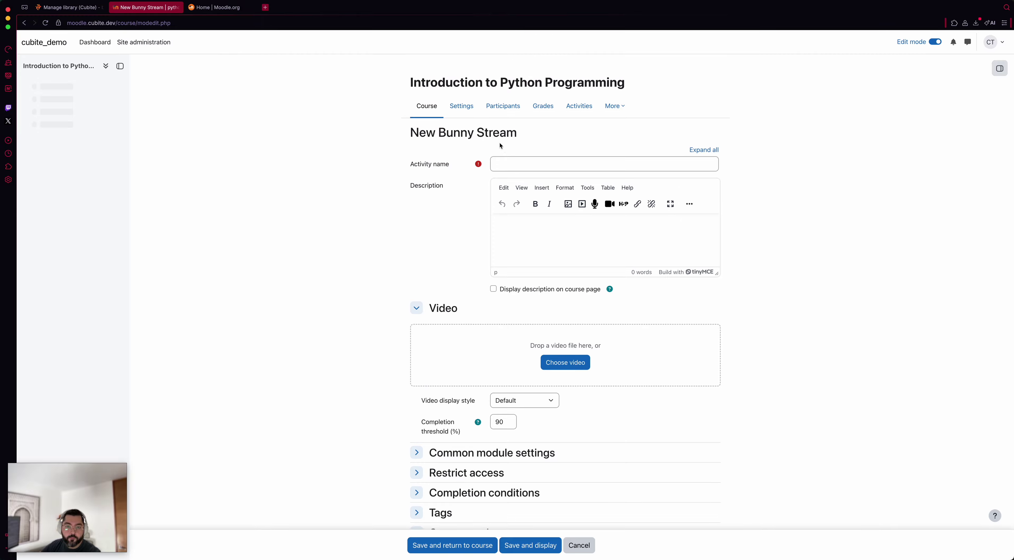
# Step: Name the activity "Video", describe it as "Some description", and upload the first promo-video MP4 from the downloaded files
pyautogui.click(517, 162)
pyautogui.write('Video')
pyautogui.click(524, 229)
pyautogui.write('Some descr')
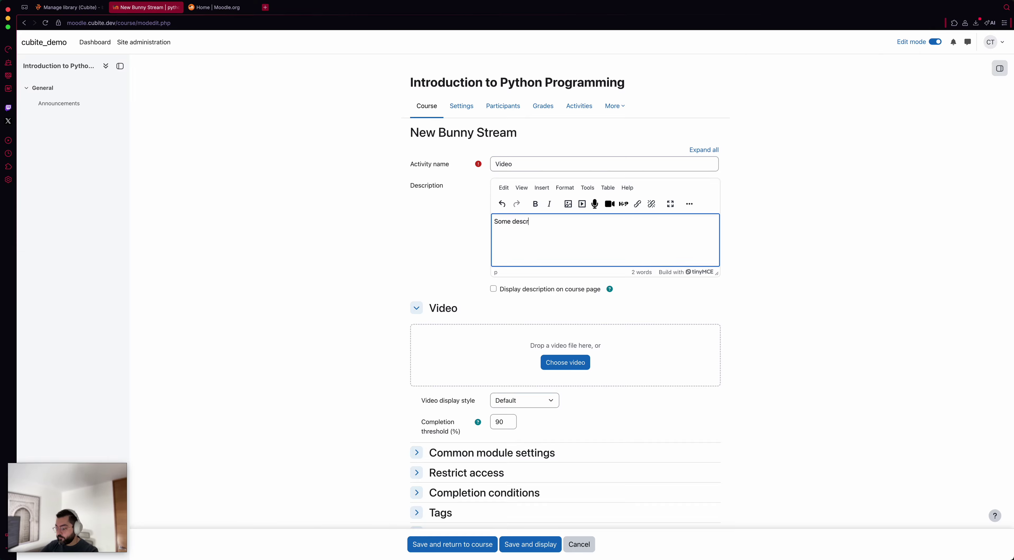
pyautogui.write('iption')
pyautogui.click(565, 362)
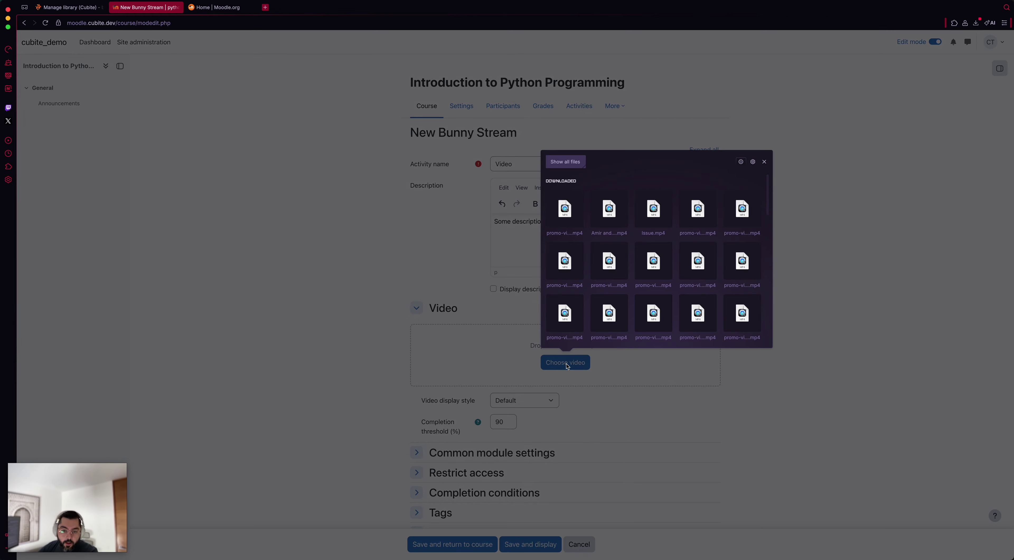
pyautogui.click(564, 209)
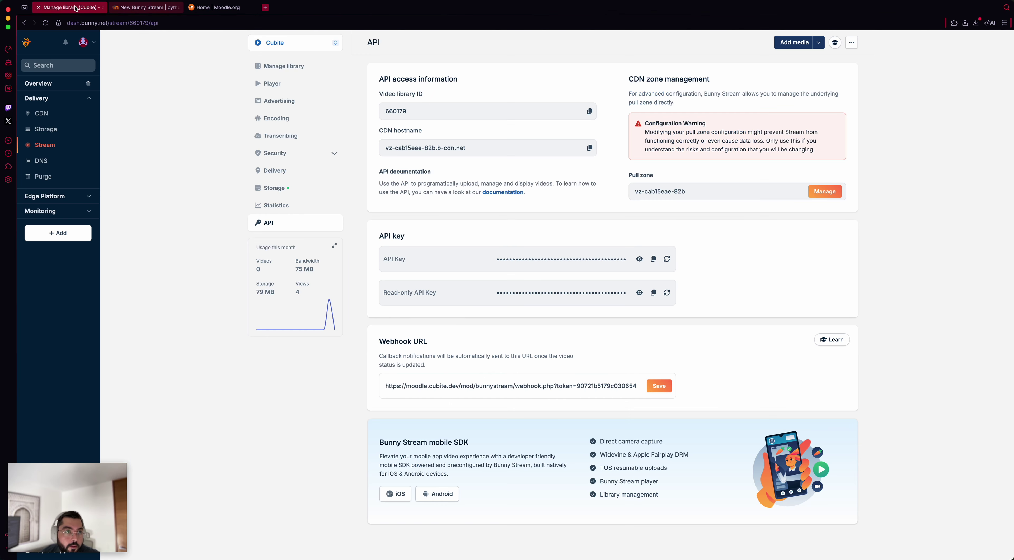
# Step: Check the uploaded promo video's processing status in the Bunny library overview and in Moodle's activity form
pyautogui.click(69, 7)
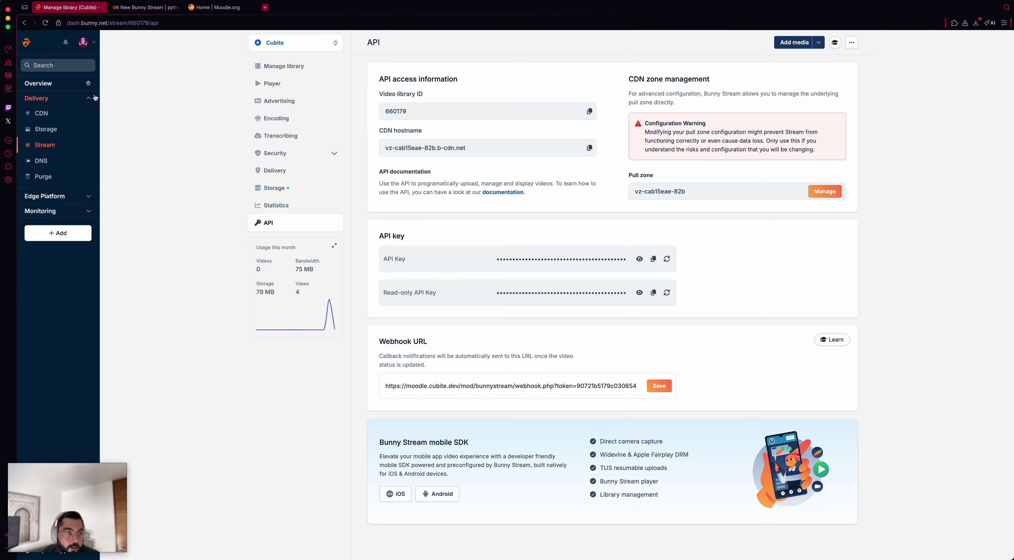
pyautogui.click(56, 144)
pyautogui.click(290, 85)
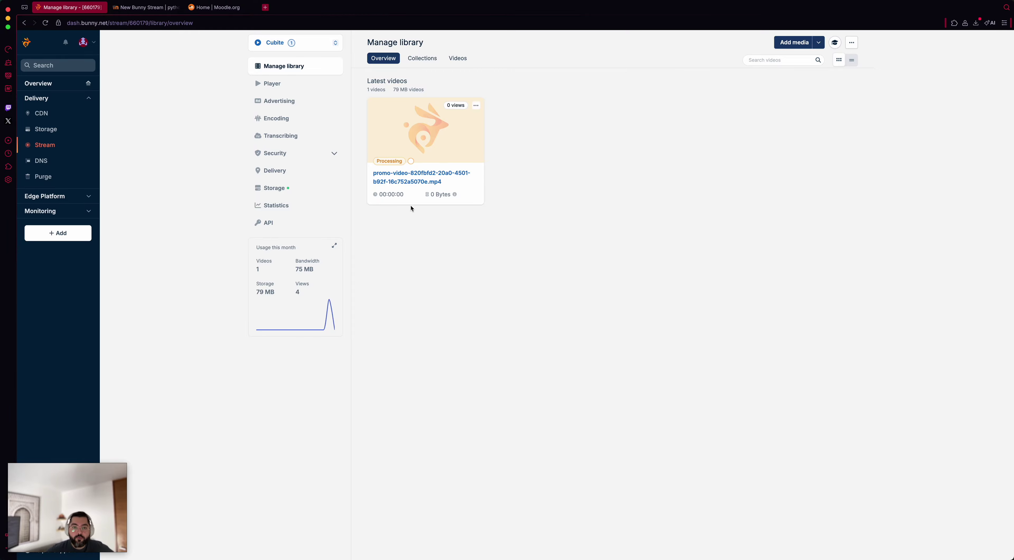
pyautogui.click(144, 12)
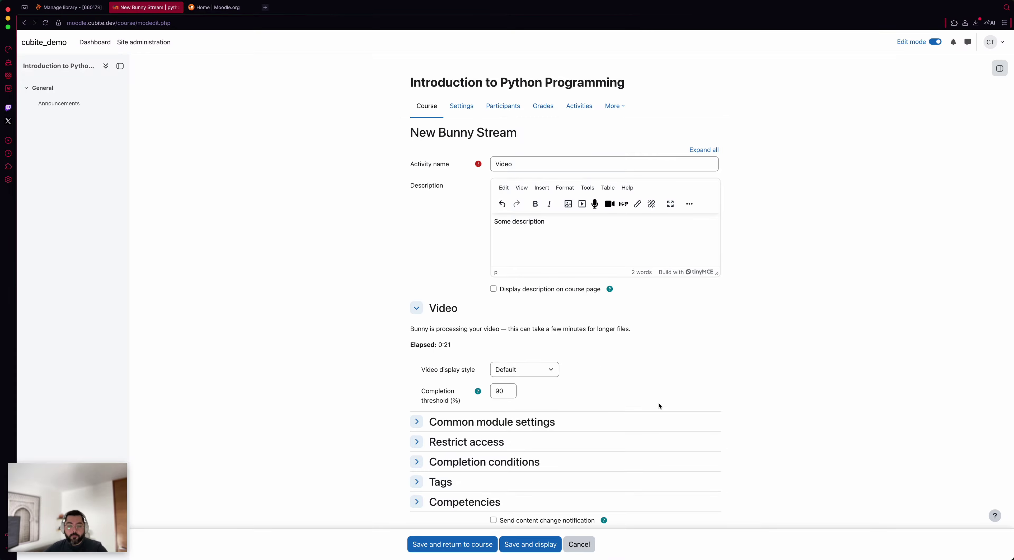
pyautogui.scroll(-2, 659, 406)
pyautogui.scroll(-1, 660, 406)
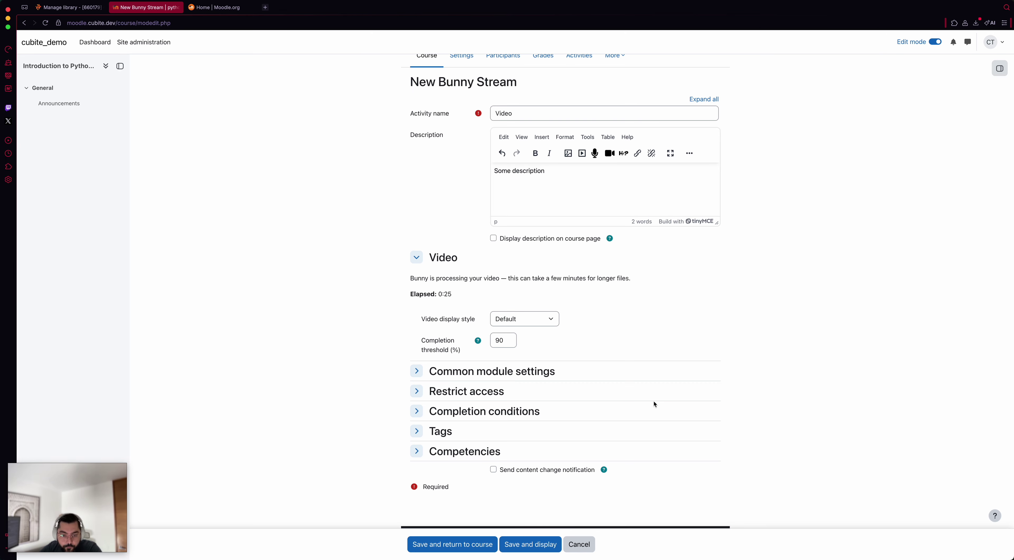
# Step: Examine the promo video's details and processing status in the Bunny library, comparing with Moodle, and close the details
pyautogui.click(69, 7)
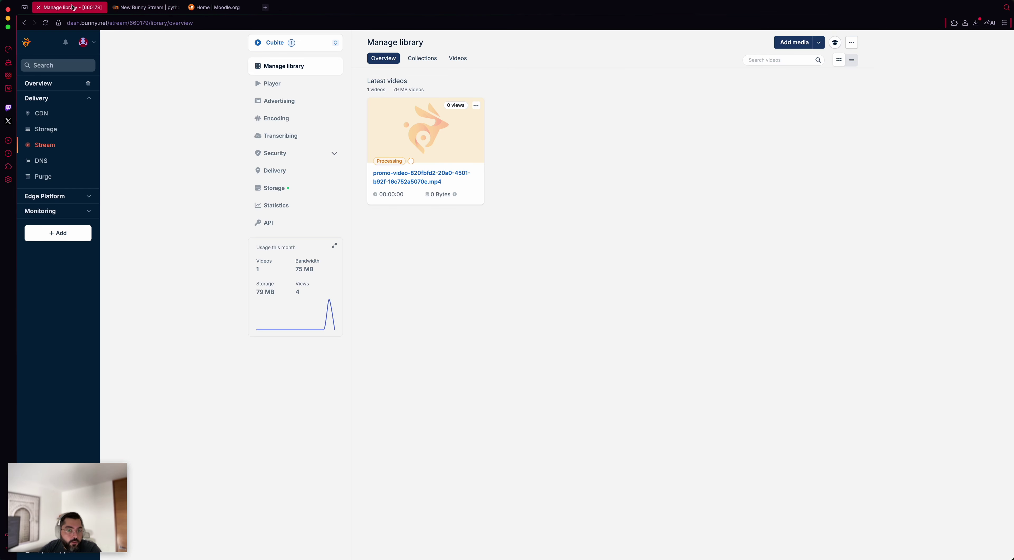
pyautogui.click(431, 183)
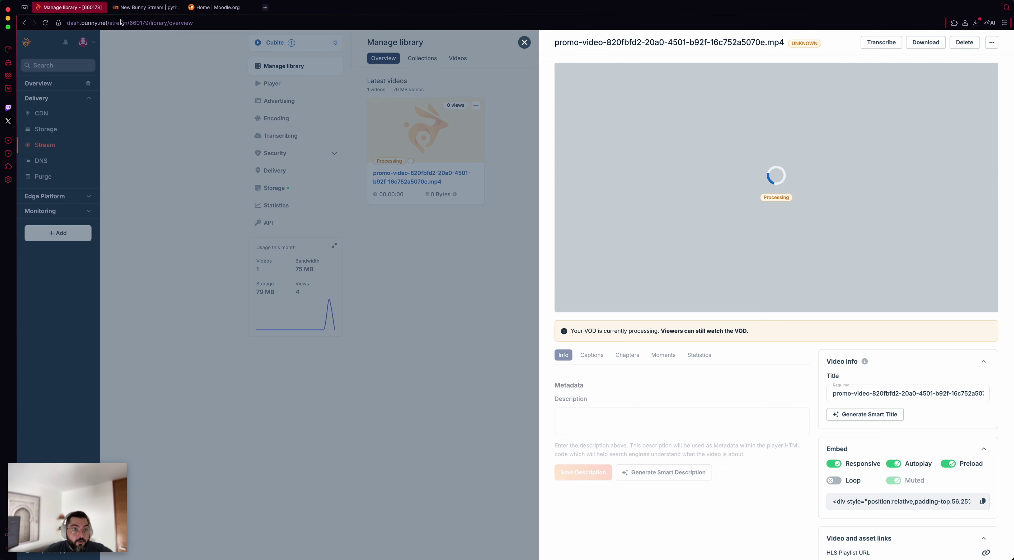
pyautogui.click(146, 7)
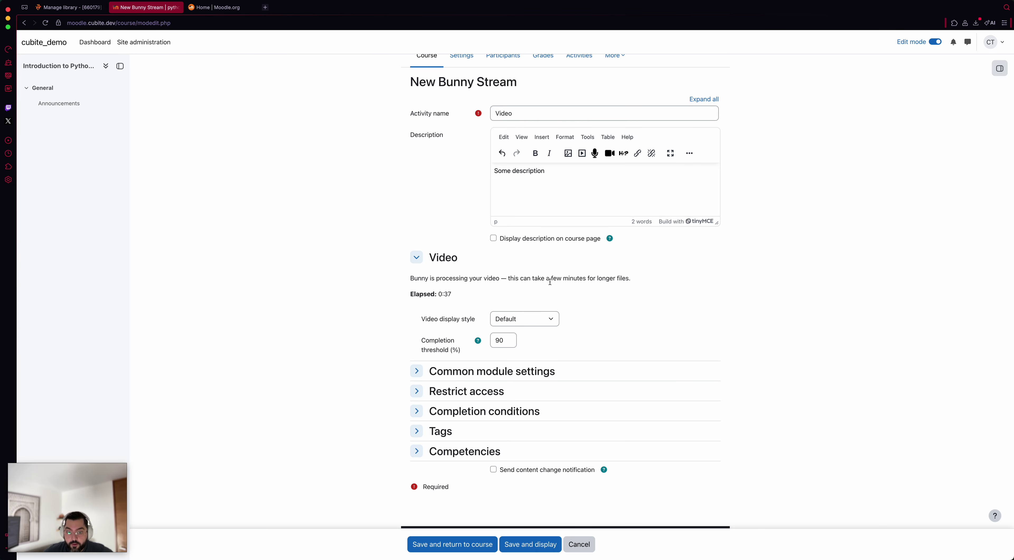
pyautogui.click(69, 7)
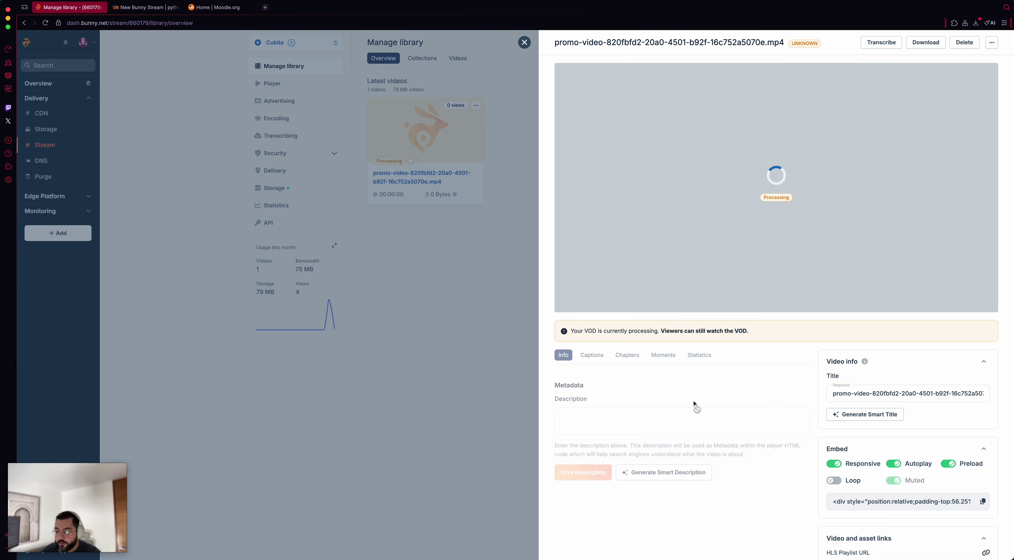
pyautogui.scroll(-3, 738, 420)
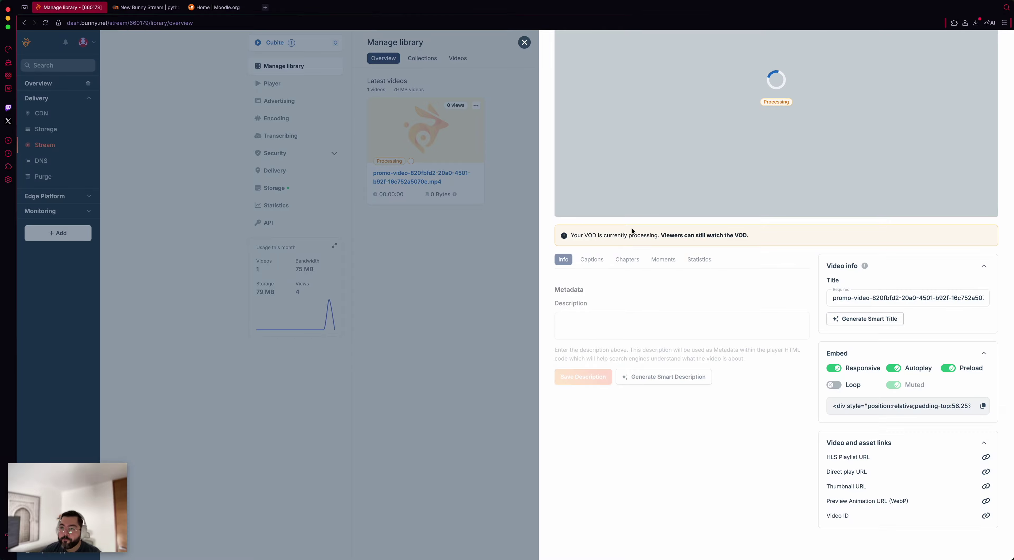
pyautogui.scroll(3, 632, 228)
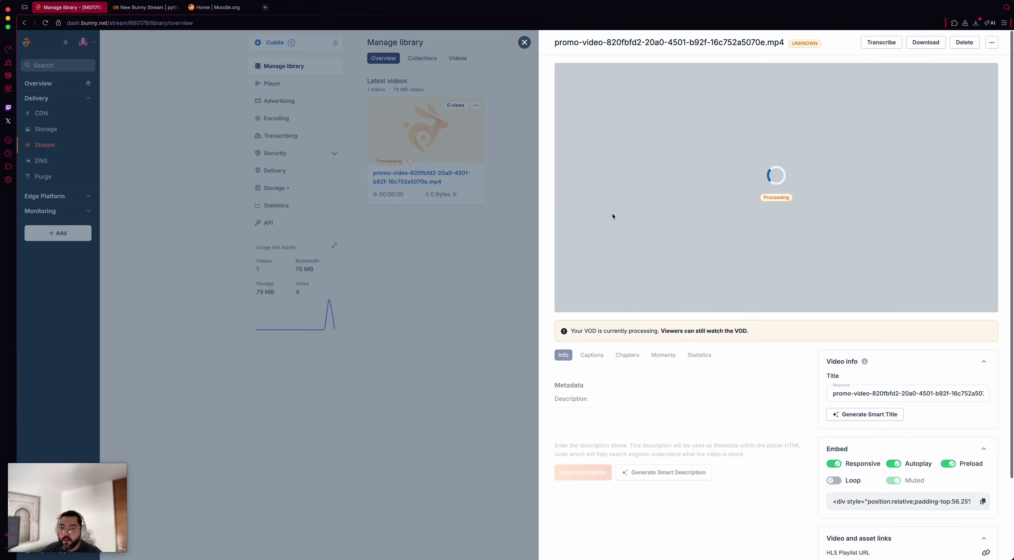
pyautogui.click(508, 232)
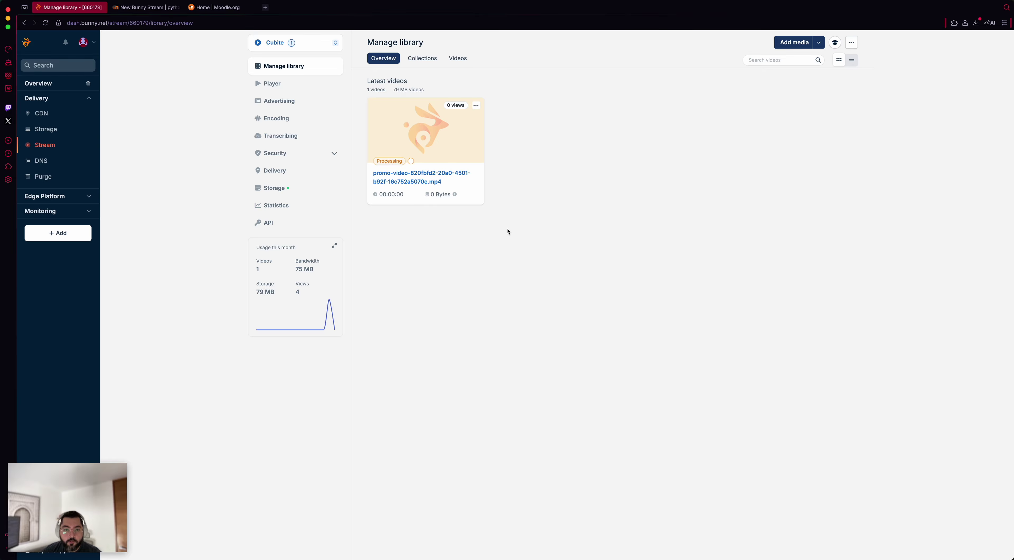
# Step: Recheck the promo video's details in the Bunny library, close them, and refresh the library overview
pyautogui.click(429, 180)
pyautogui.click(501, 296)
pyautogui.press('super+r')
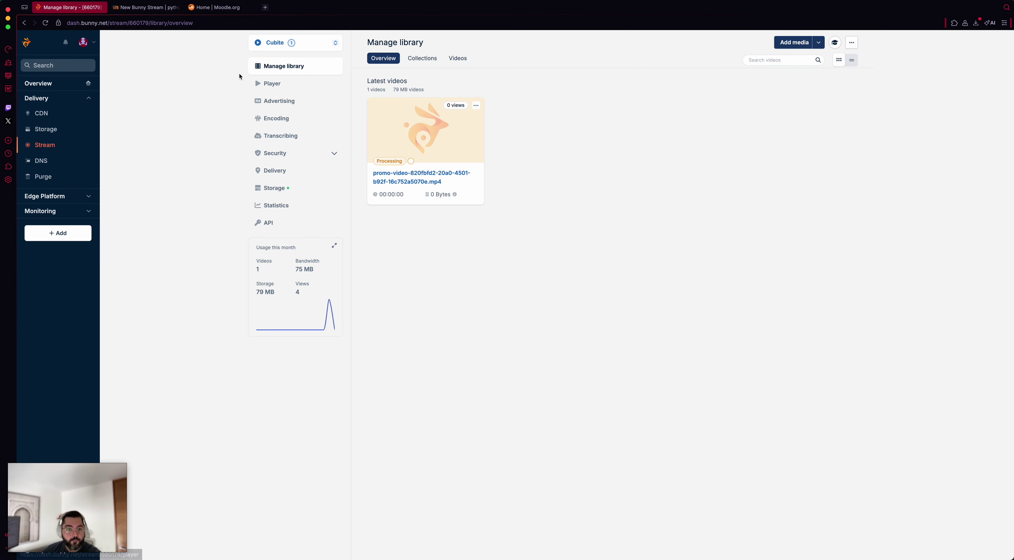
# Step: Return to Moodle, save and display the new Bunny Stream activity, and refresh its page to load the processed video
pyautogui.click(142, 8)
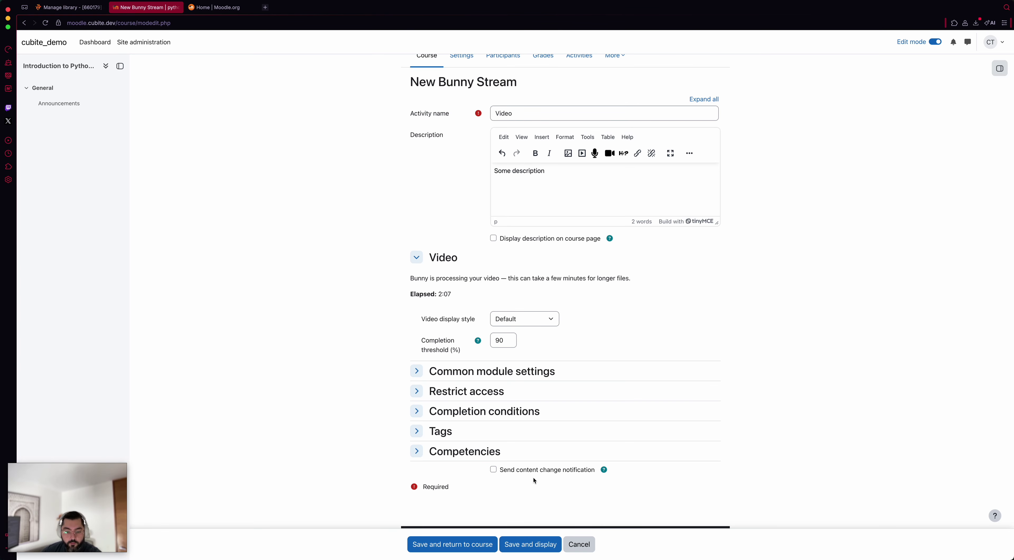
pyautogui.click(529, 545)
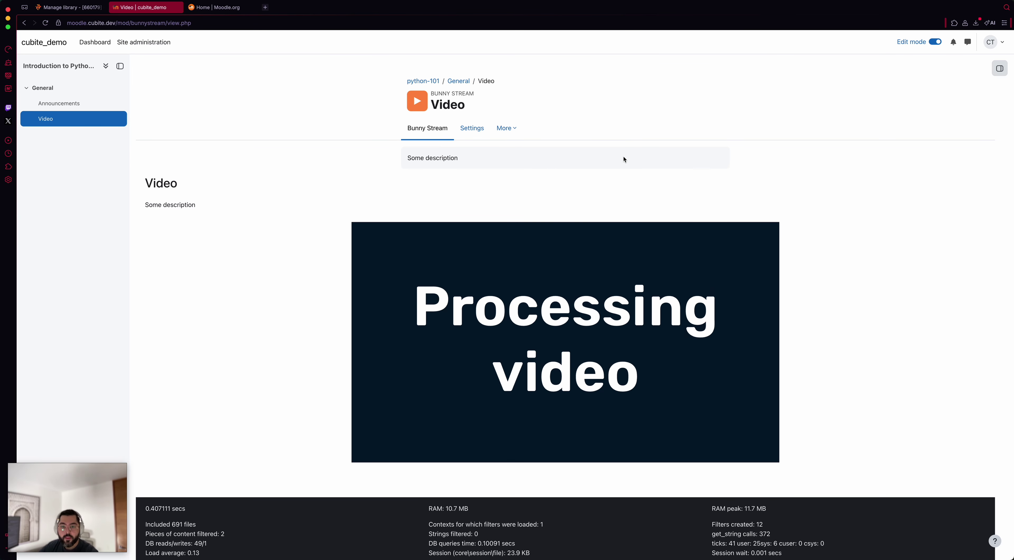
pyautogui.click(46, 24)
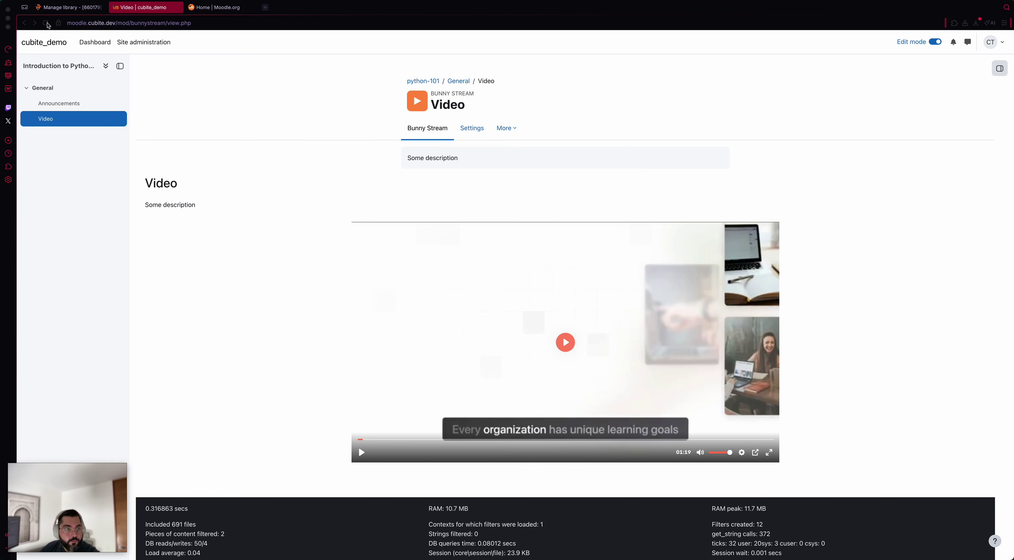
pyautogui.click(46, 23)
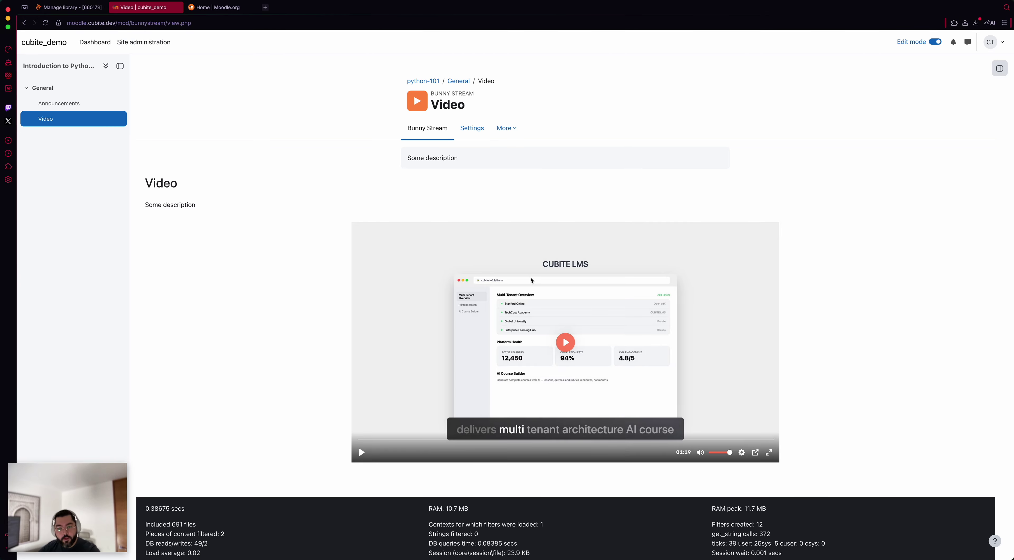
# Step: Play the promo video briefly in the activity and examine the player's quality and speed options, then close its settings
pyautogui.click(565, 342)
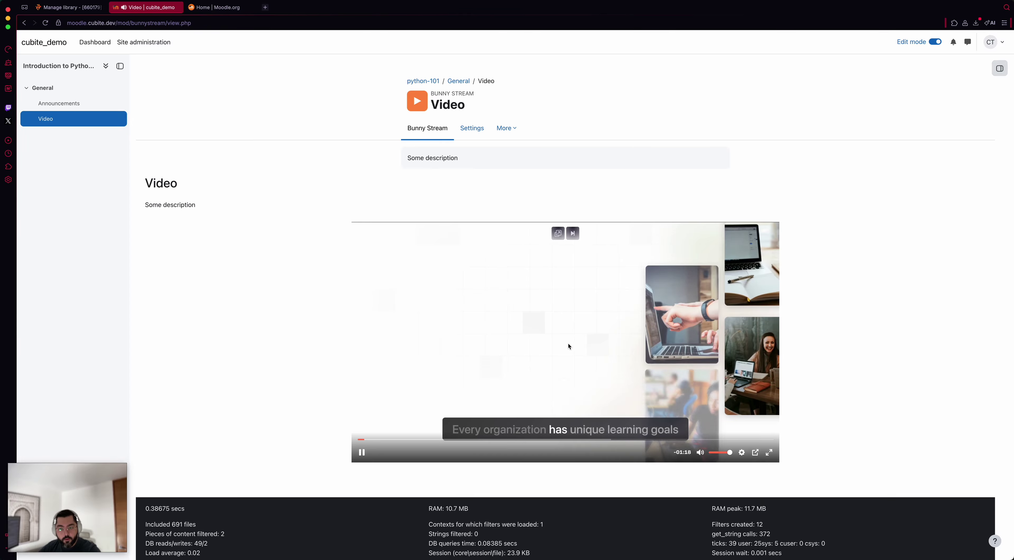
pyautogui.click(741, 453)
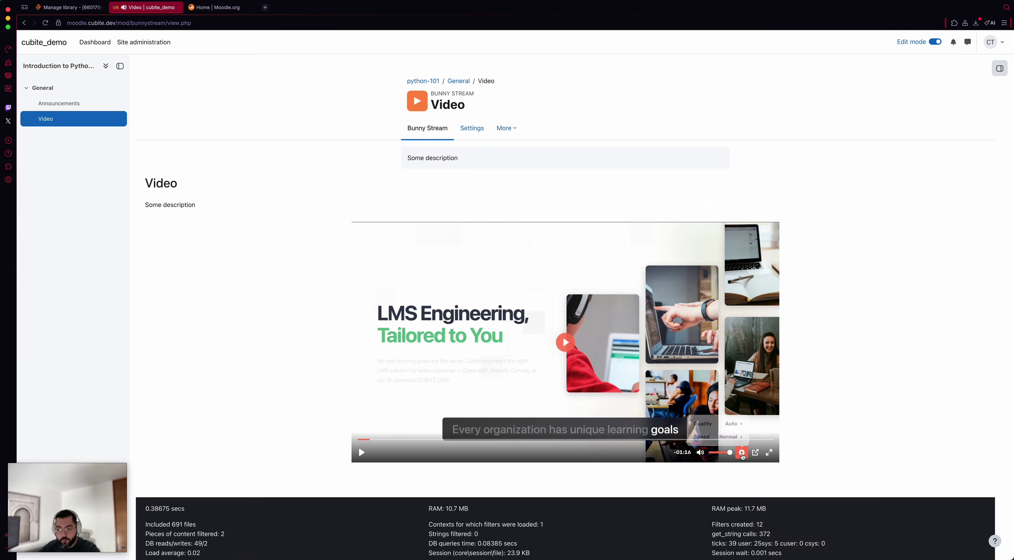
pyautogui.click(730, 424)
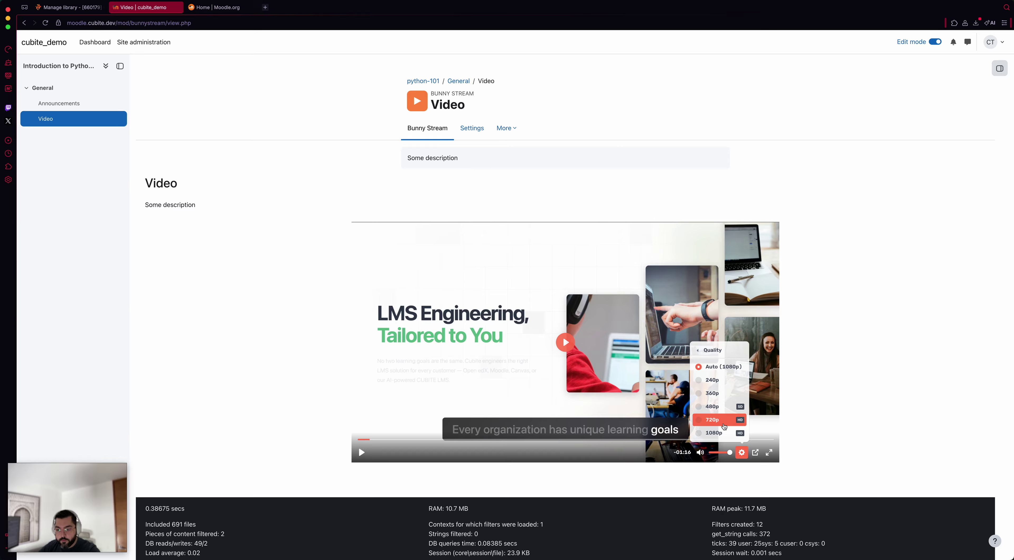
pyautogui.scroll(-1, 729, 424)
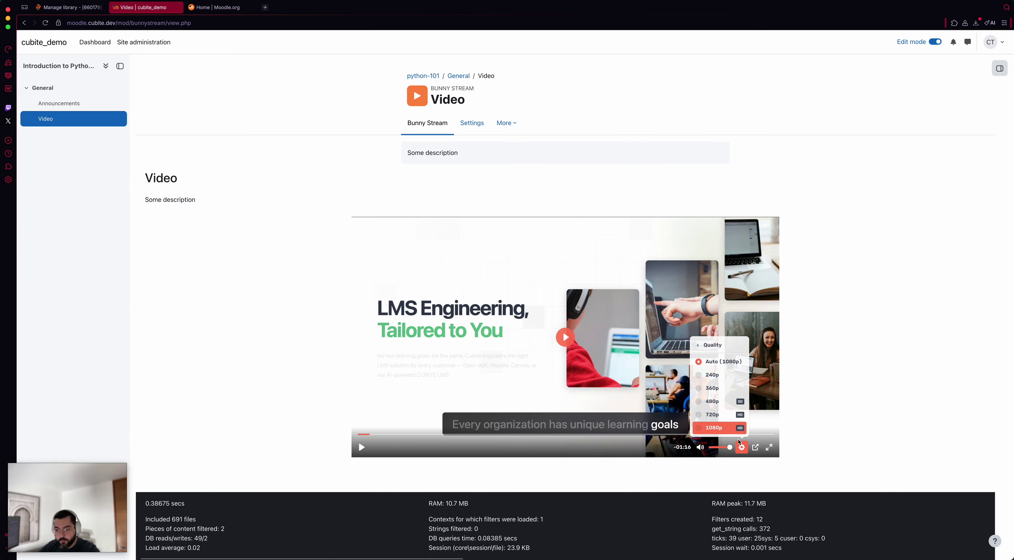
pyautogui.click(708, 345)
pyautogui.click(723, 431)
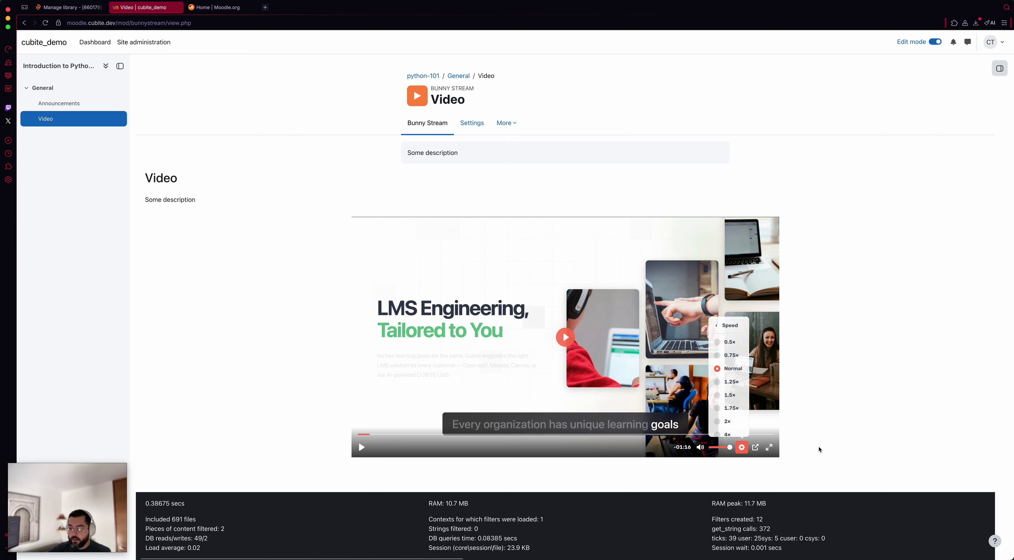
pyautogui.click(726, 325)
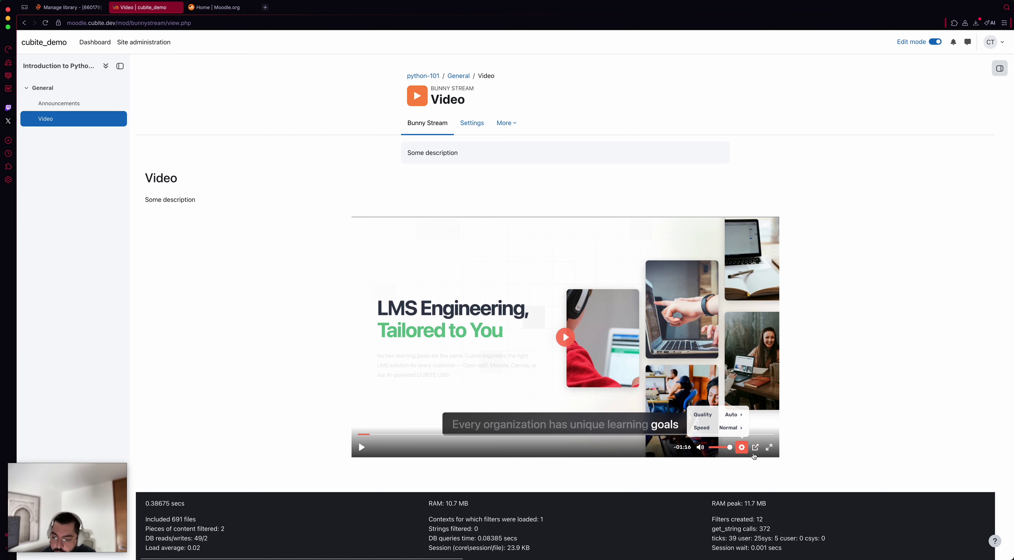
pyautogui.click(742, 448)
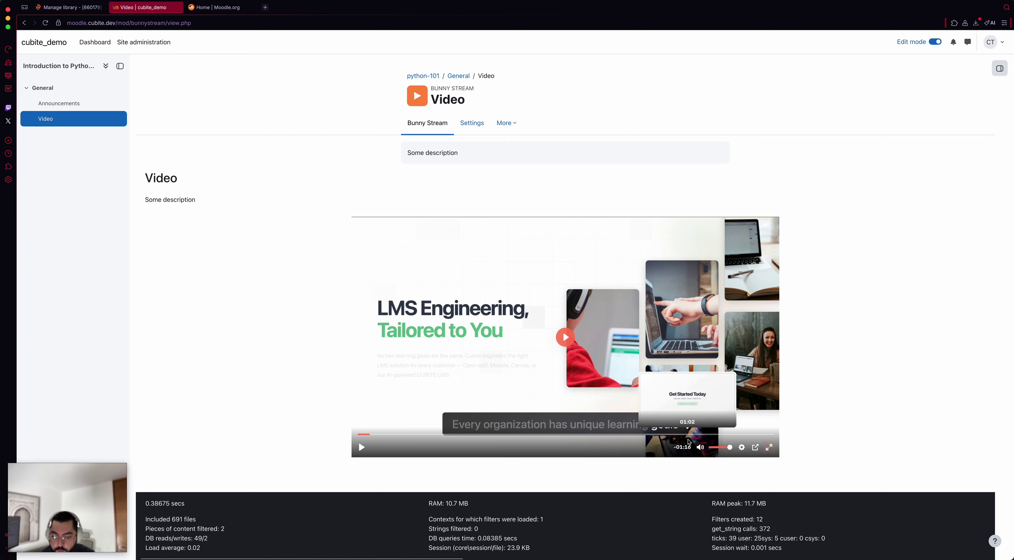